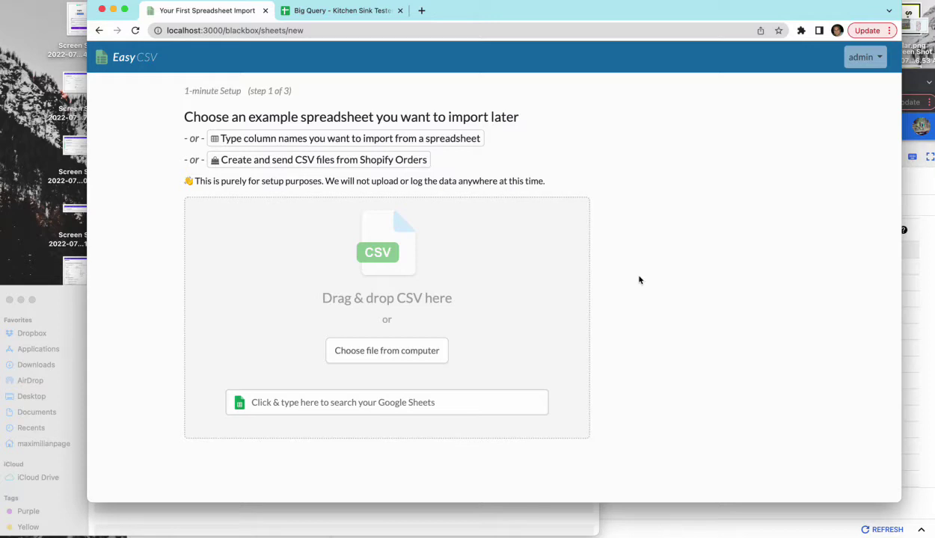
Check the 14 column names in row 1 of the Kitchen Sink Tester spreadsheet.
{"action": "left_click", "coordinate": [349, 14]}
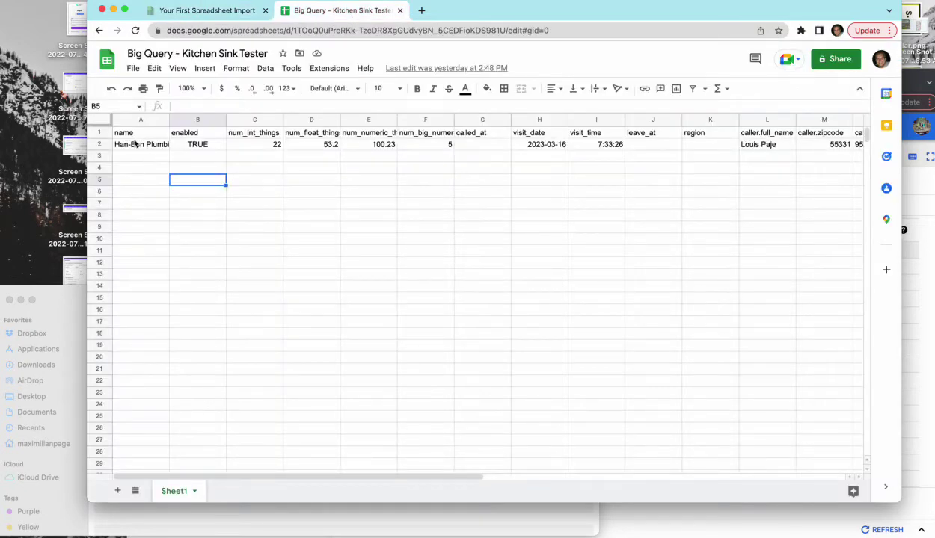
{"action": "left_click", "coordinate": [103, 131]}
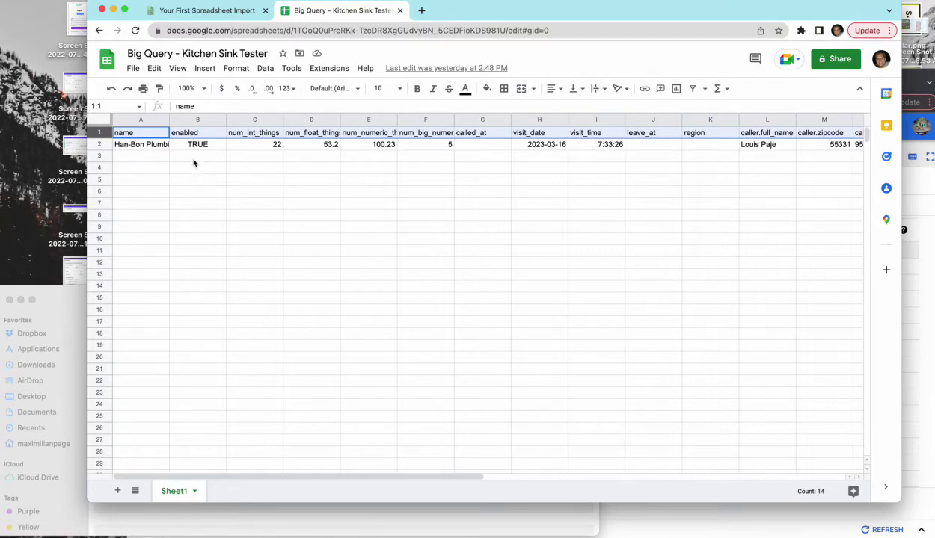
{"action": "left_click", "coordinate": [194, 163]}
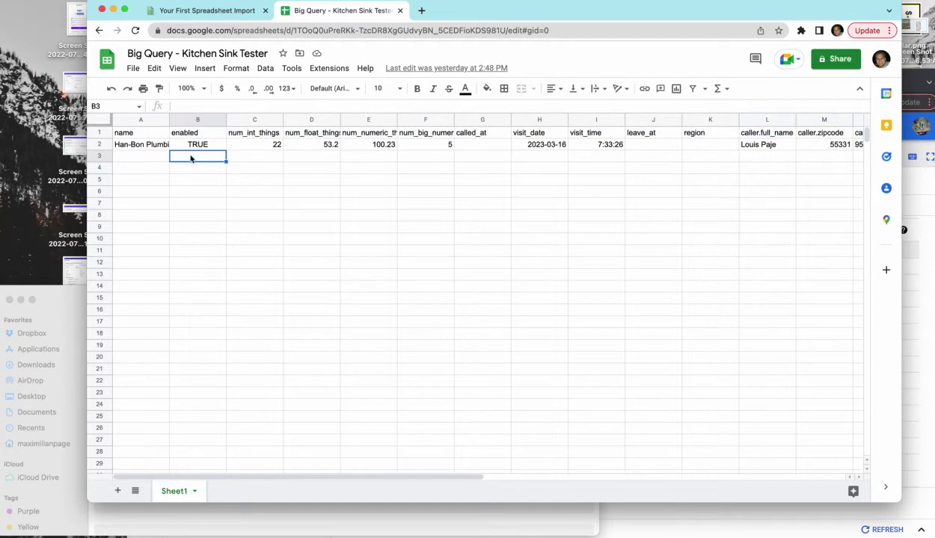
Download the sheet as a Comma Separated Values (.csv) file.
{"action": "left_click", "coordinate": [132, 68]}
{"action": "mouse_move", "coordinate": [209, 210]}
{"action": "left_click", "coordinate": [378, 283]}
{"action": "left_click", "coordinate": [203, 11]}
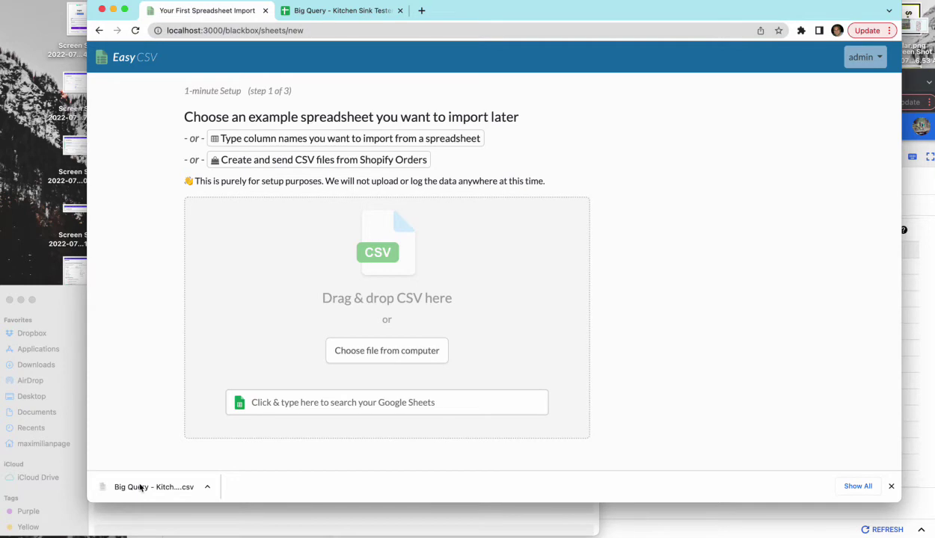
Load the downloaded CSV, rename the page to 'Big Query Testing Import', and continue to destinations.
{"action": "left_click_drag", "start_coordinate": [140, 487], "coordinate": [241, 238]}
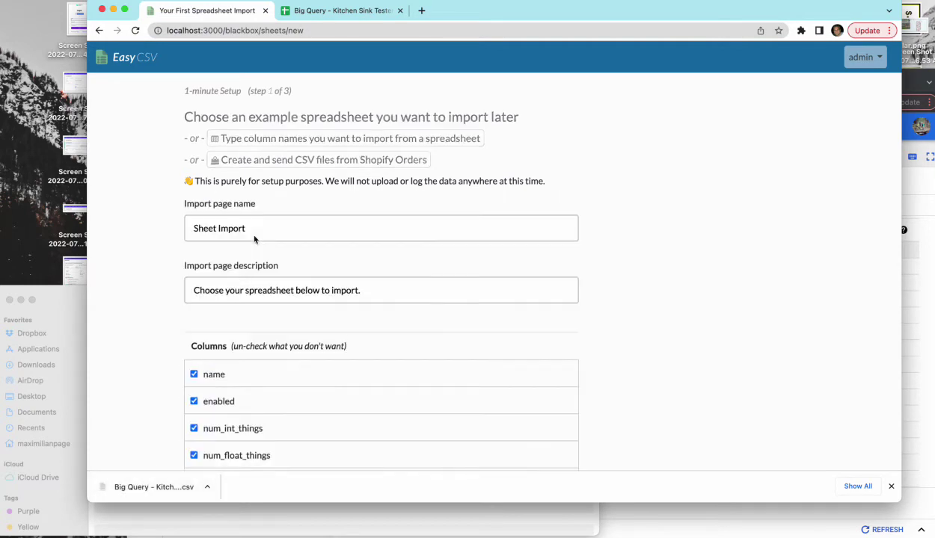
{"action": "double_click", "coordinate": [196, 185]}
{"action": "type", "text": "Big Query Tes"}
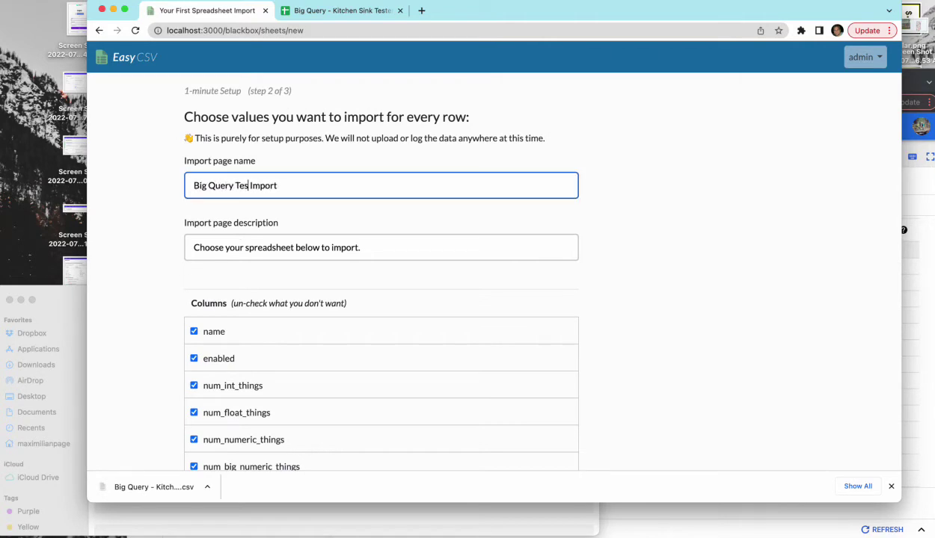
{"action": "type", "text": "ting"}
{"action": "scroll", "coordinate": [163, 242], "scroll_direction": "down", "scroll_amount": 5}
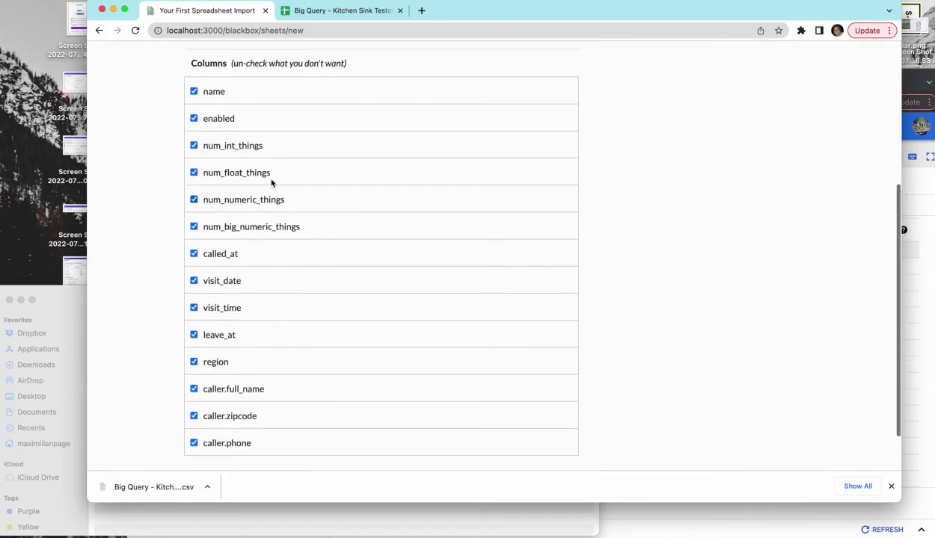
{"action": "scroll", "coordinate": [156, 201], "scroll_direction": "down", "scroll_amount": 1}
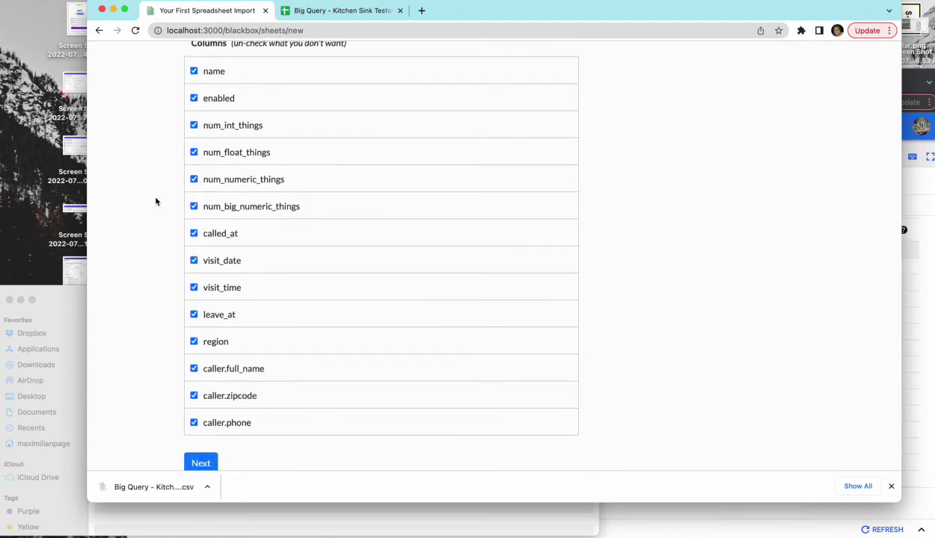
{"action": "left_click", "coordinate": [201, 456]}
{"action": "scroll", "coordinate": [296, 213], "scroll_direction": "up", "scroll_amount": 5}
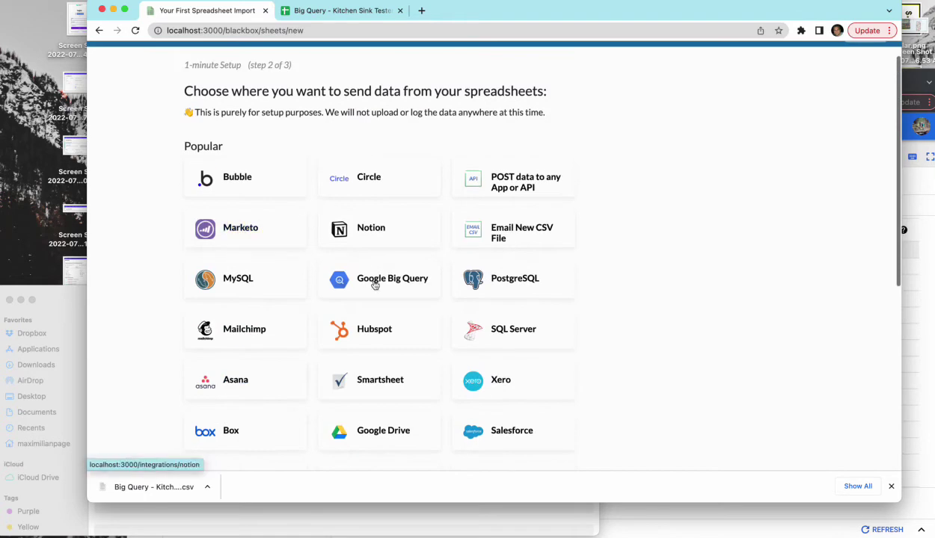
Pick Google Big Query as the destination for the Big Query Testing Import page.
{"action": "left_click", "coordinate": [376, 280]}
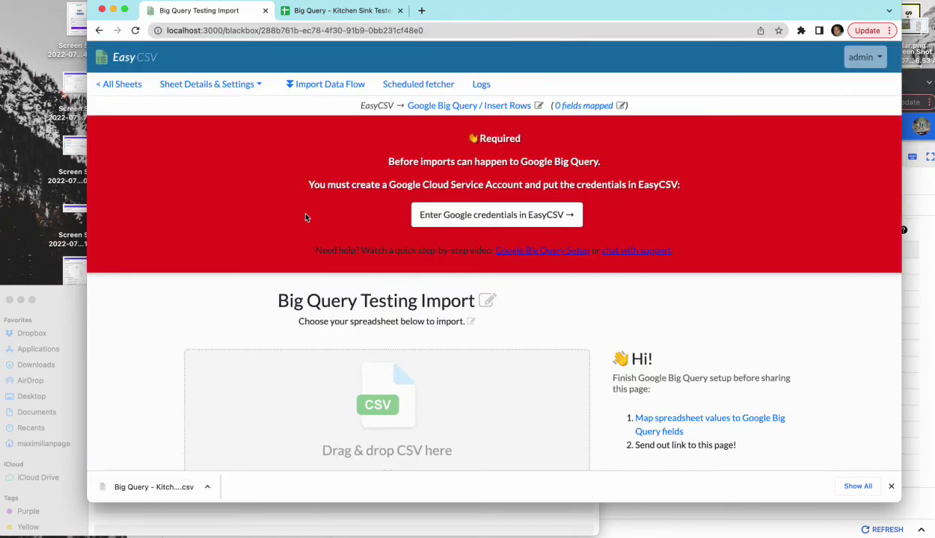
{"action": "scroll", "coordinate": [212, 224], "scroll_direction": "down", "scroll_amount": 3}
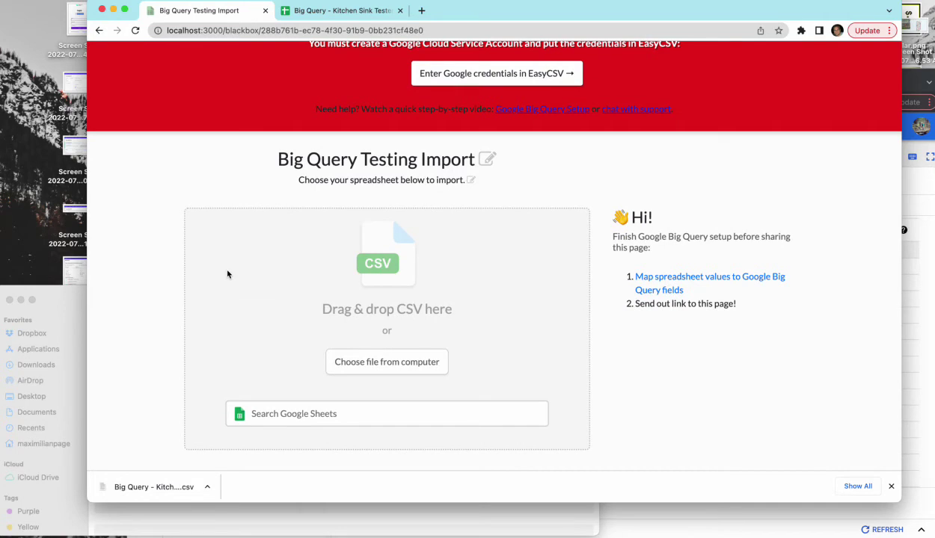
{"action": "scroll", "coordinate": [147, 271], "scroll_direction": "up", "scroll_amount": 3}
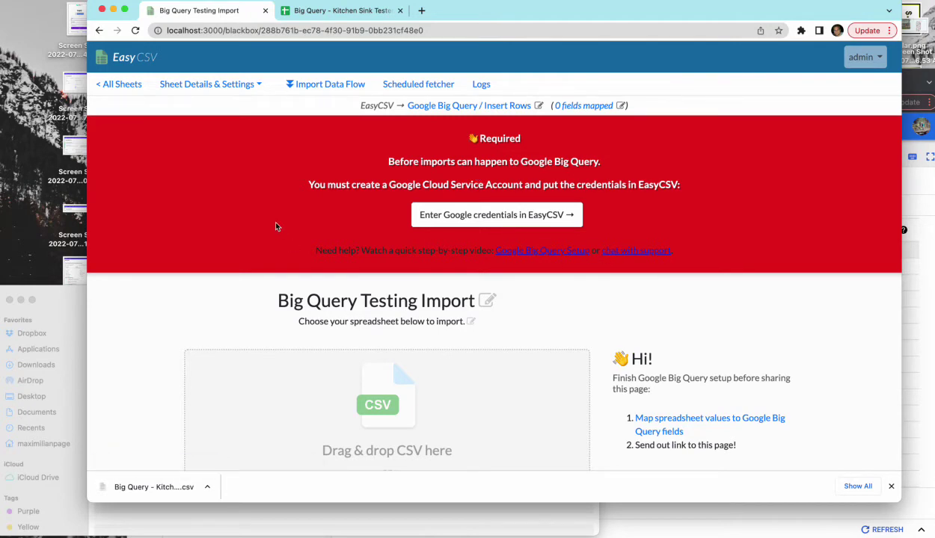
{"action": "left_click", "coordinate": [338, 88]}
Review the import flow settings, including the email import address and scheduled import sources.
{"action": "scroll", "coordinate": [140, 221], "scroll_direction": "down", "scroll_amount": 1}
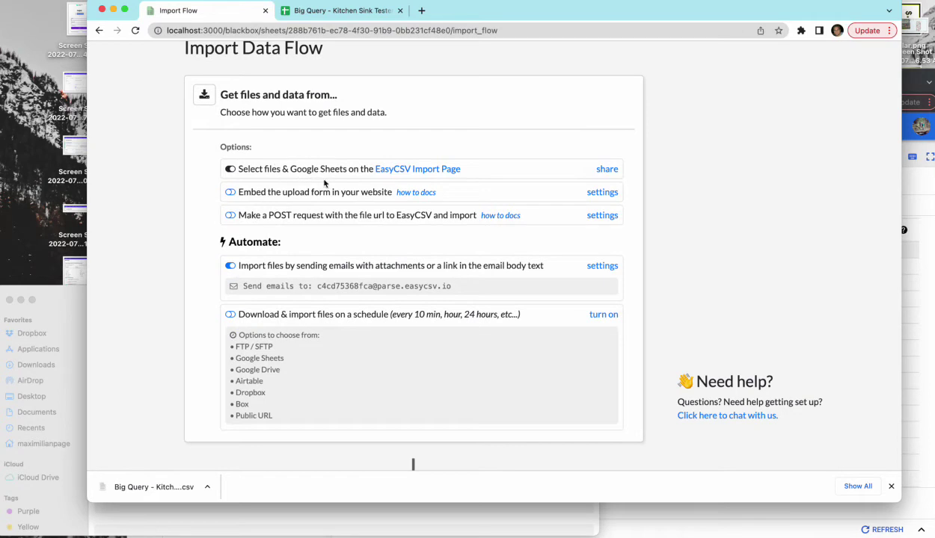
{"action": "left_click", "coordinate": [317, 286]}
{"action": "left_click_drag", "start_coordinate": [317, 286], "coordinate": [450, 288]}
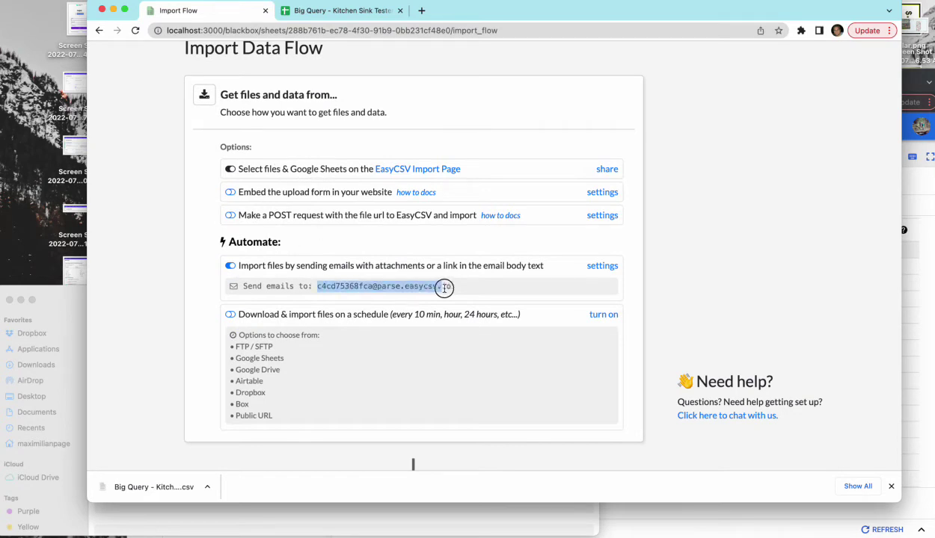
{"action": "left_click", "coordinate": [170, 302]}
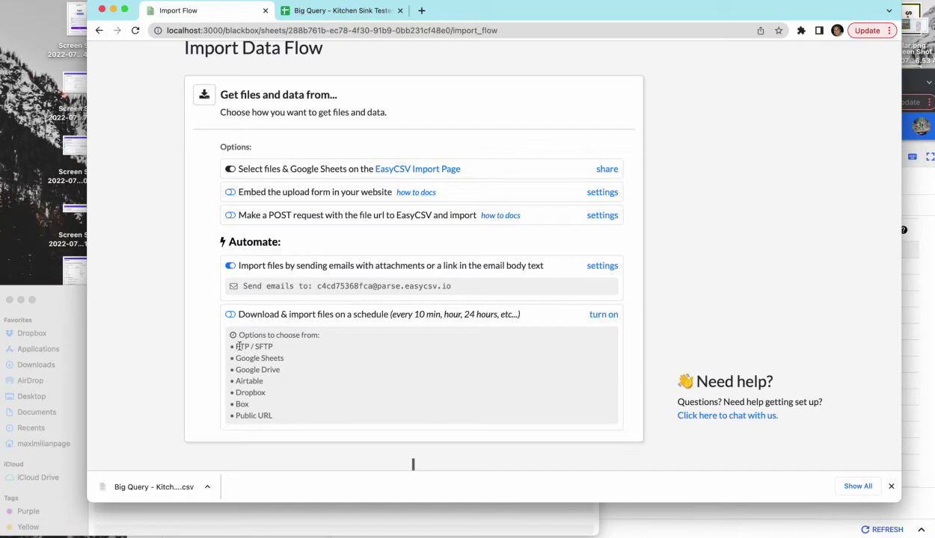
{"action": "left_click_drag", "start_coordinate": [236, 338], "coordinate": [284, 413]}
{"action": "left_click", "coordinate": [169, 359]}
{"action": "scroll", "coordinate": [169, 359], "scroll_direction": "down", "scroll_amount": 5}
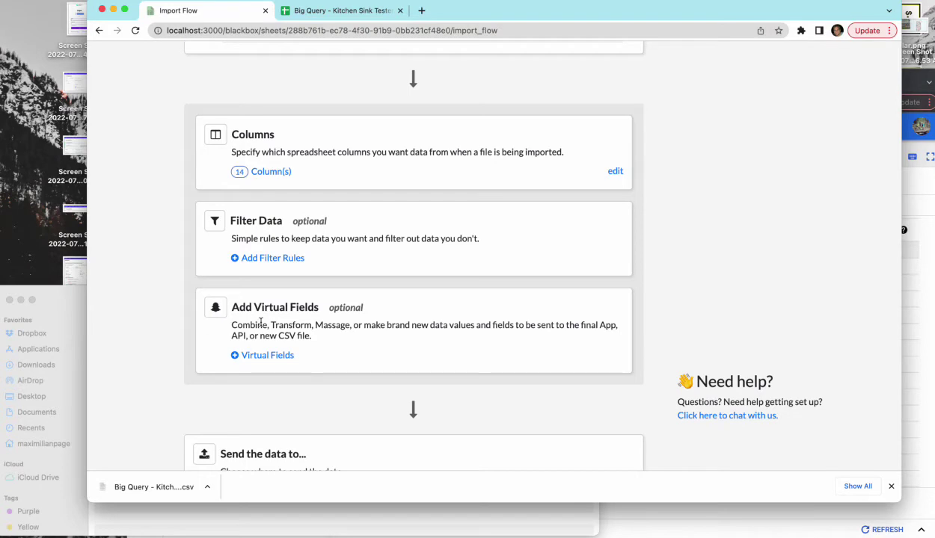
{"action": "scroll", "coordinate": [157, 319], "scroll_direction": "down", "scroll_amount": 4}
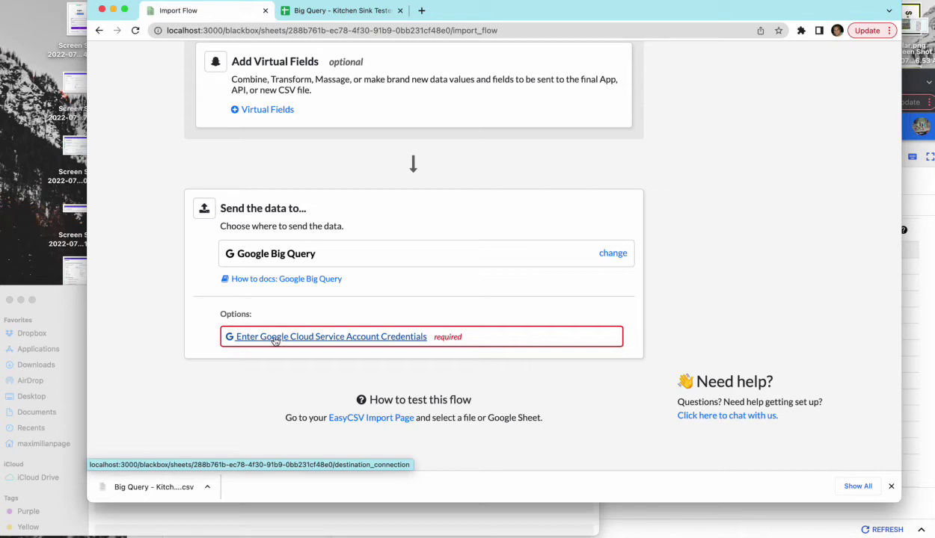
Attach the Google Cloud service account JSON key file as credentials and save it.
{"action": "left_click", "coordinate": [274, 338]}
{"action": "left_click_drag", "start_coordinate": [254, 199], "coordinate": [349, 196]}
{"action": "left_click", "coordinate": [351, 199]}
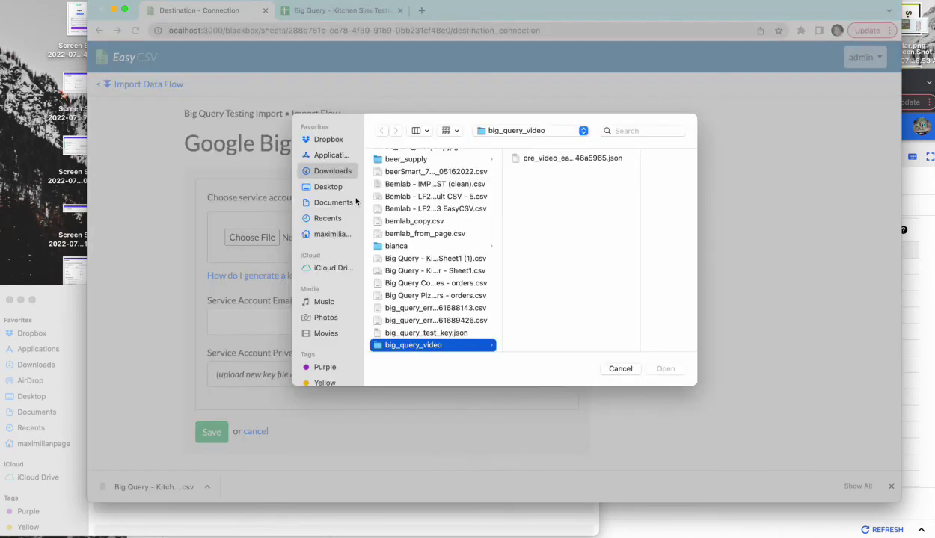
{"action": "left_click", "coordinate": [606, 366]}
{"action": "left_click", "coordinate": [87, 298]}
{"action": "left_click_drag", "start_coordinate": [157, 338], "coordinate": [250, 238]}
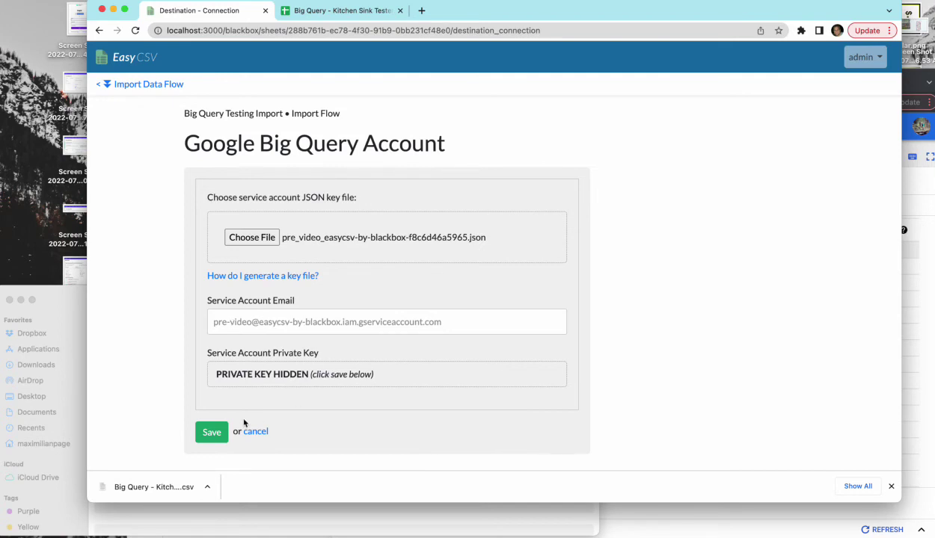
{"action": "left_click", "coordinate": [212, 433]}
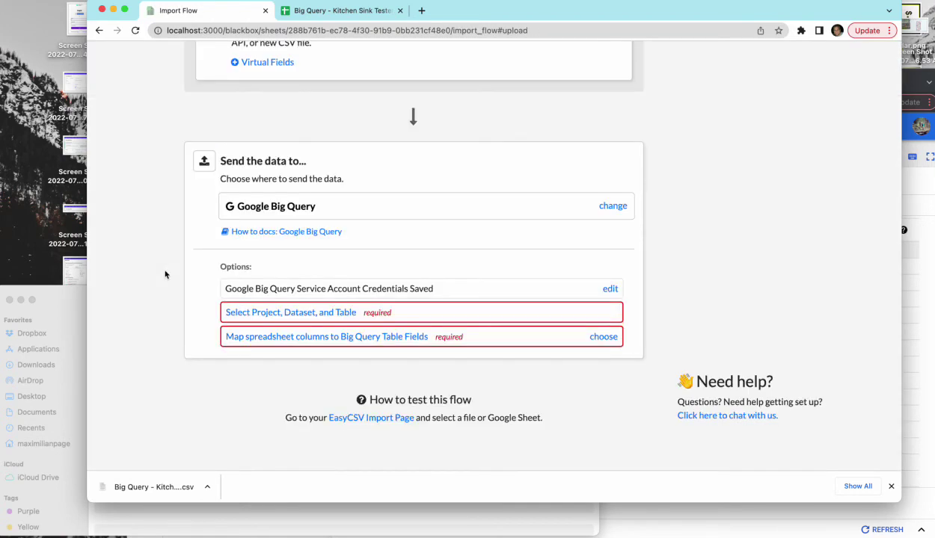
Choose project EasyCSV by BlackBox, dataset kitchen_sink and table the_works, then save.
{"action": "left_click", "coordinate": [319, 314]}
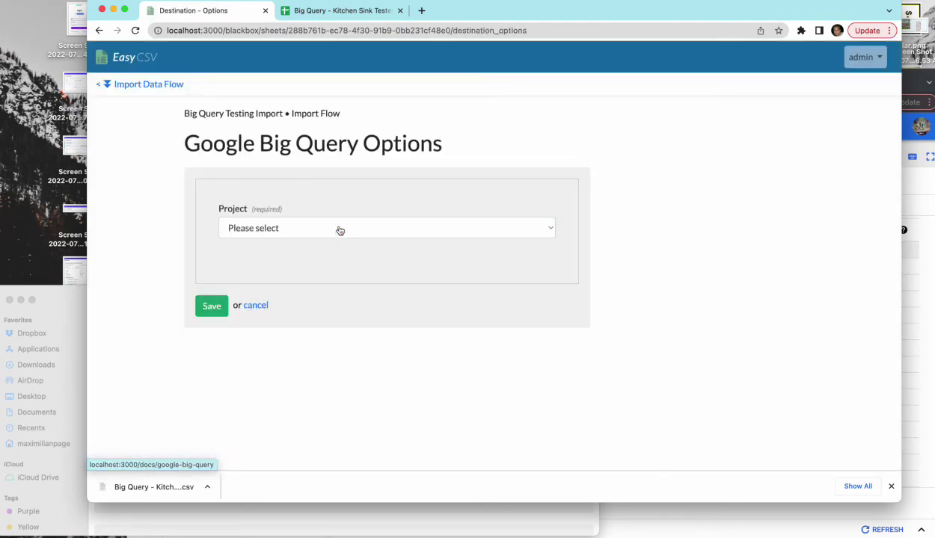
{"action": "left_click", "coordinate": [332, 230]}
{"action": "left_click", "coordinate": [323, 247]}
{"action": "left_click", "coordinate": [279, 272]}
{"action": "left_click", "coordinate": [270, 321]}
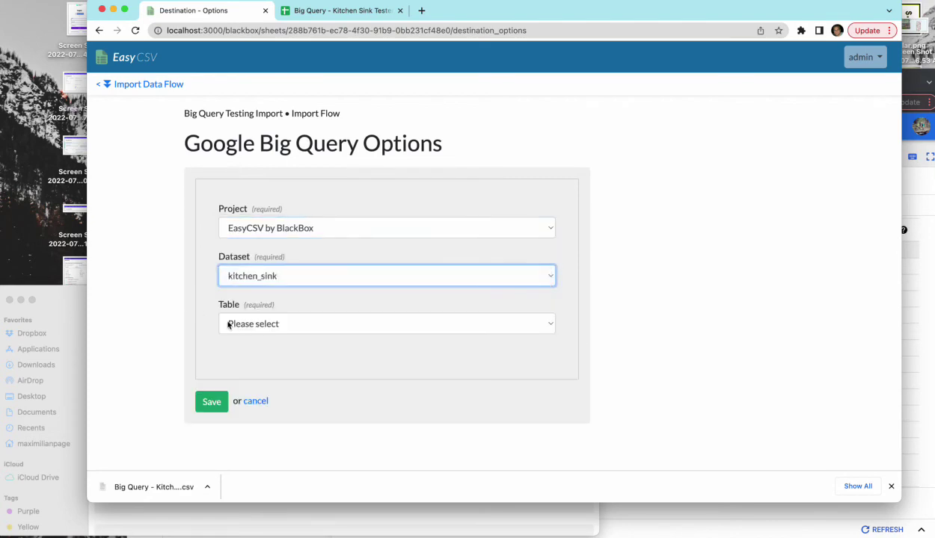
{"action": "left_click", "coordinate": [226, 324]}
{"action": "left_click", "coordinate": [233, 338]}
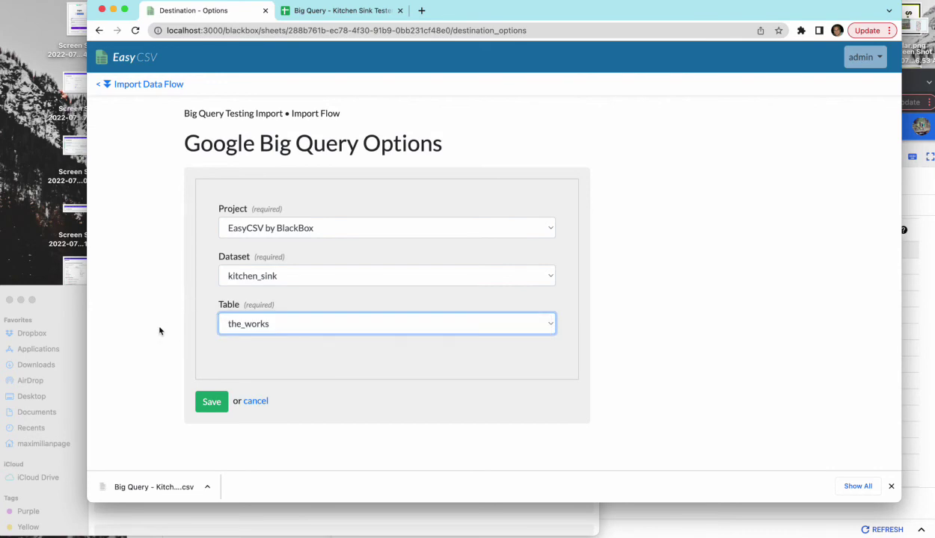
{"action": "left_click", "coordinate": [212, 402]}
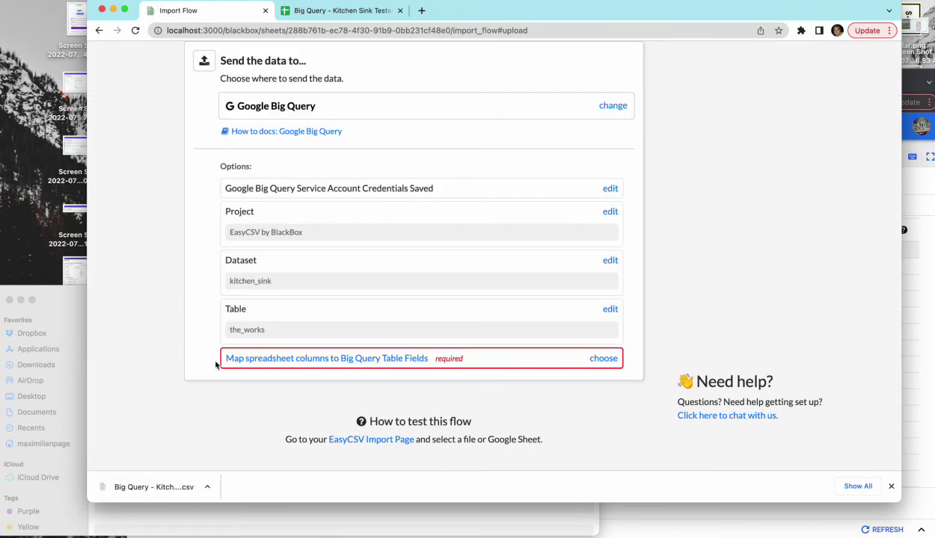
On the Field Mappings page, map the name and enabled fields to their matching columns.
{"action": "left_click", "coordinate": [274, 359]}
{"action": "scroll", "coordinate": [348, 287], "scroll_direction": "down", "scroll_amount": 5}
{"action": "scroll", "coordinate": [348, 287], "scroll_direction": "up", "scroll_amount": 2}
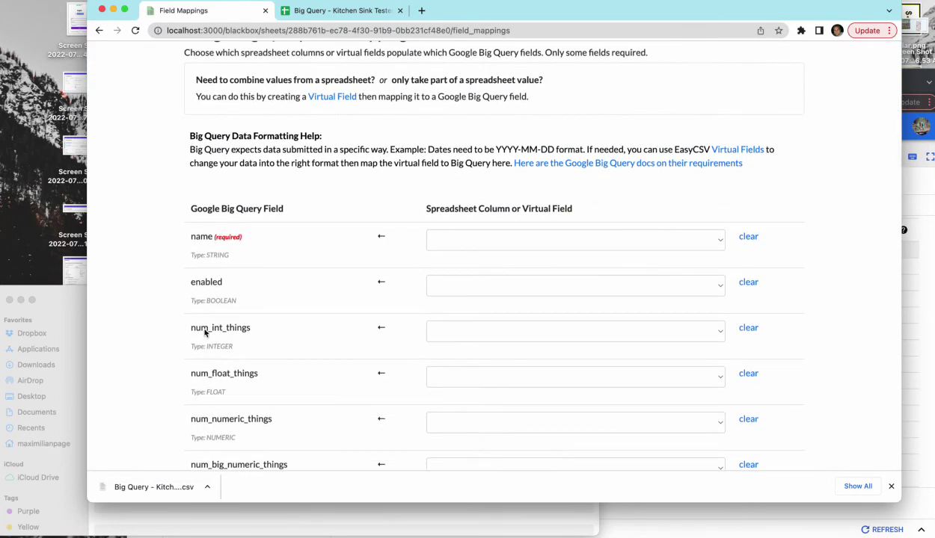
{"action": "scroll", "coordinate": [204, 333], "scroll_direction": "down", "scroll_amount": 1}
{"action": "scroll", "coordinate": [204, 332], "scroll_direction": "down", "scroll_amount": 2}
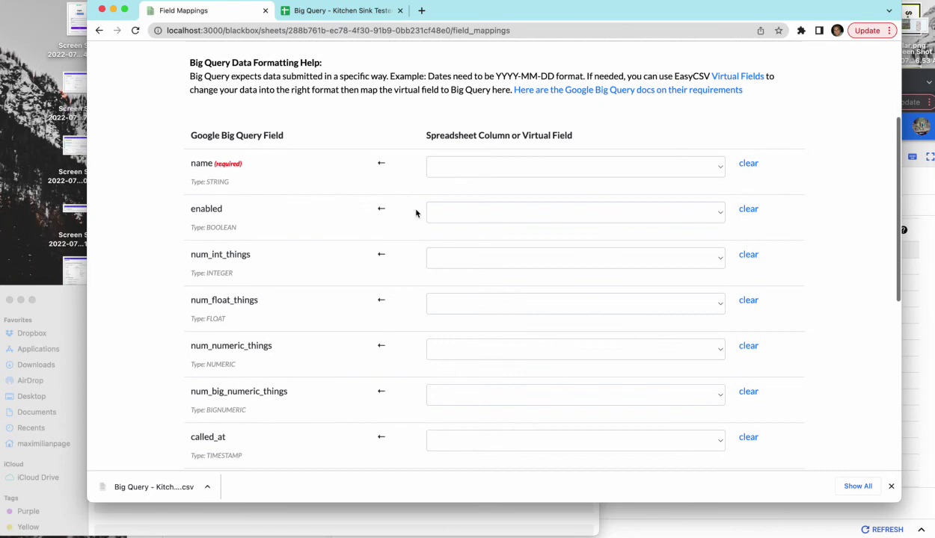
{"action": "left_click", "coordinate": [462, 172]}
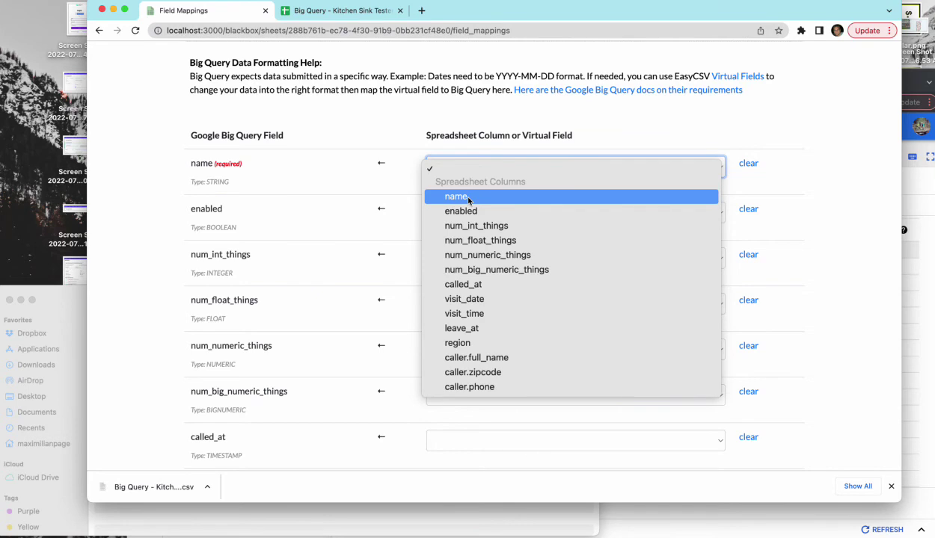
{"action": "left_click", "coordinate": [483, 198]}
{"action": "left_click", "coordinate": [478, 211]}
{"action": "left_click", "coordinate": [452, 243]}
{"action": "left_click", "coordinate": [469, 213]}
{"action": "left_click", "coordinate": [461, 228]}
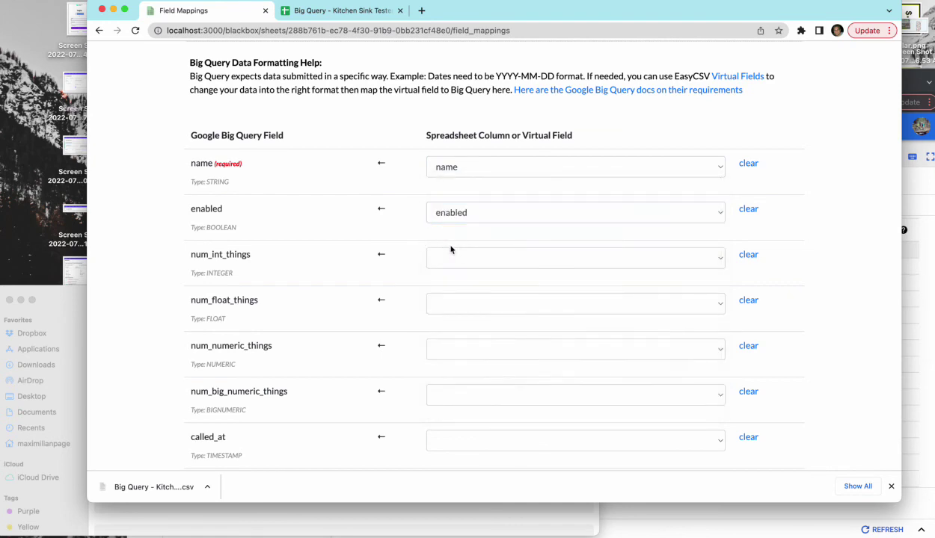
Map num_int_things, num_float_things, num_numeric_things and num_big_numeric_things to their matching columns.
{"action": "left_click", "coordinate": [453, 256]}
{"action": "left_click", "coordinate": [457, 322]}
{"action": "left_click", "coordinate": [446, 304]}
{"action": "left_click", "coordinate": [448, 379]}
{"action": "left_click", "coordinate": [445, 351]}
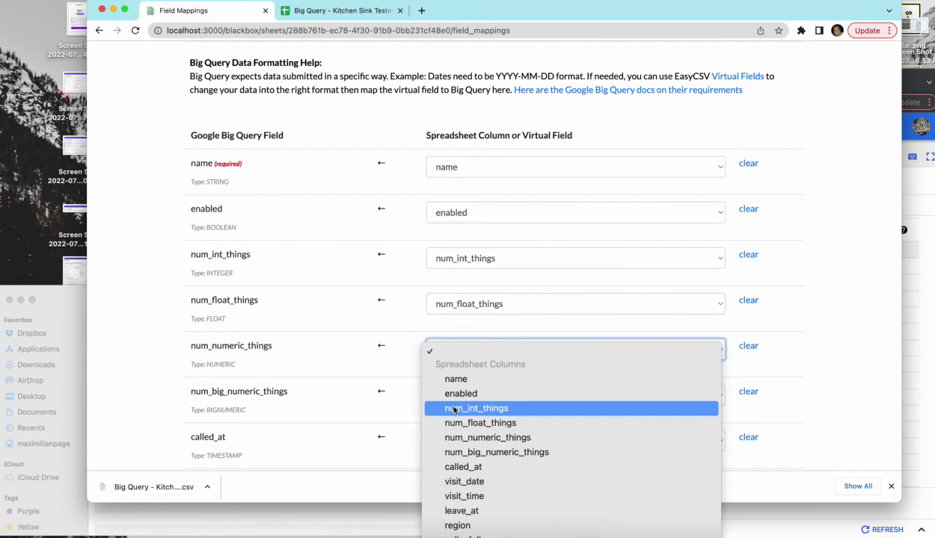
{"action": "left_click", "coordinate": [465, 439]}
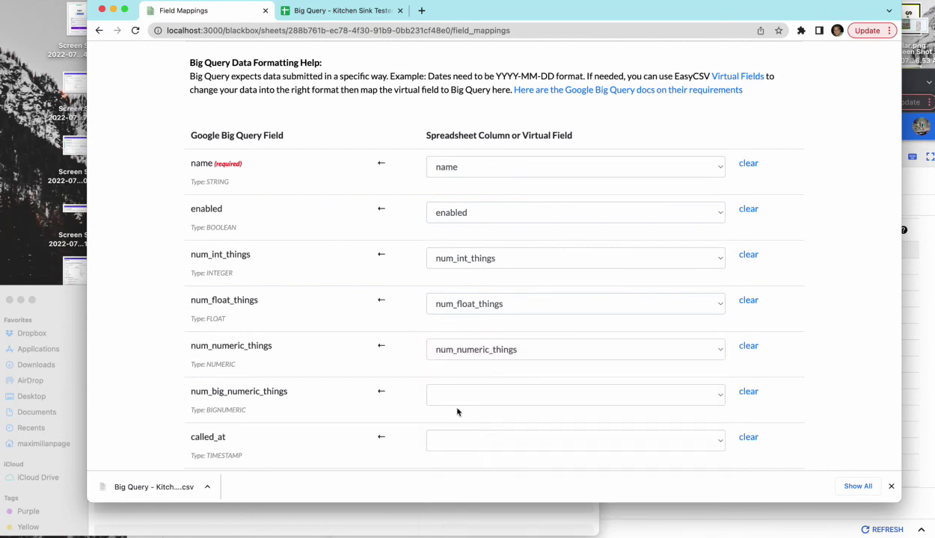
{"action": "left_click", "coordinate": [453, 396]}
{"action": "left_click", "coordinate": [465, 497]}
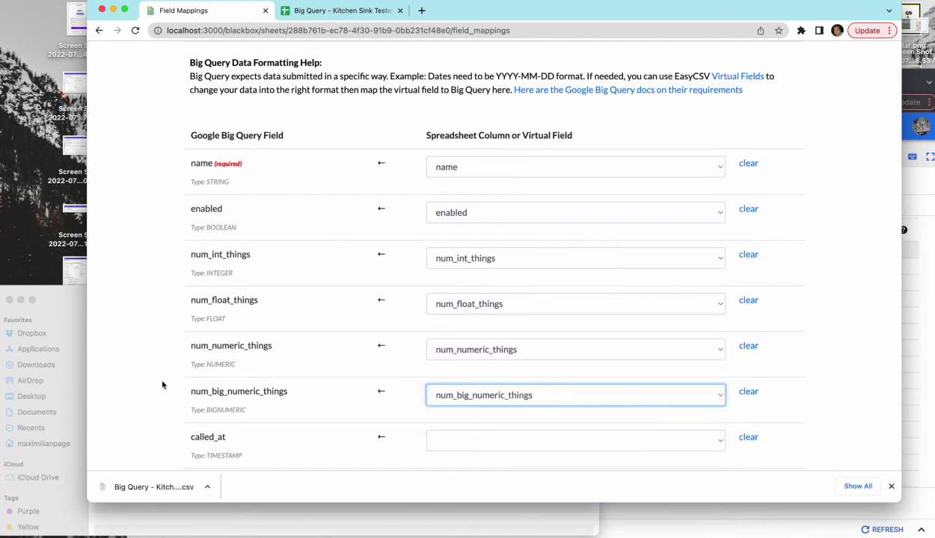
Check the BigQuery table schema before mapping the caller.full_name field.
{"action": "scroll", "coordinate": [162, 385], "scroll_direction": "down", "scroll_amount": 8}
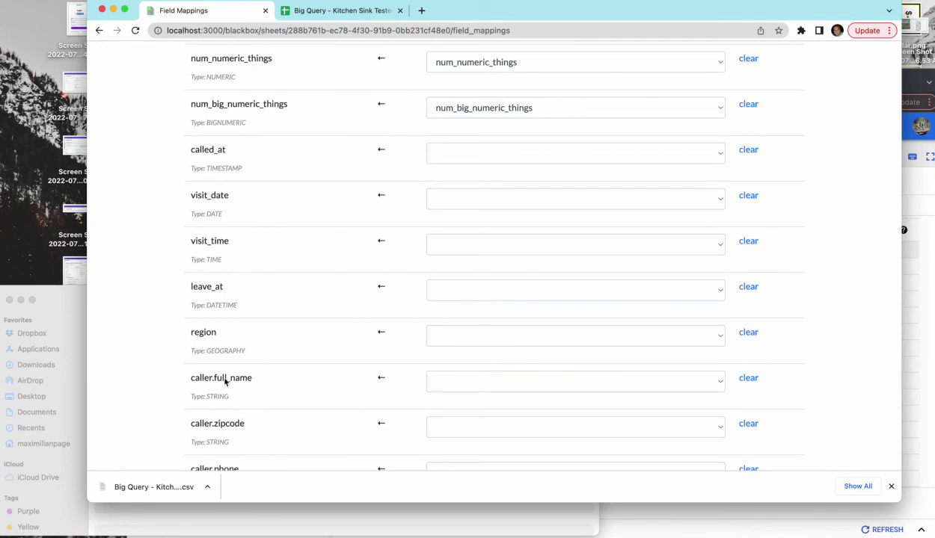
{"action": "left_click", "coordinate": [481, 386]}
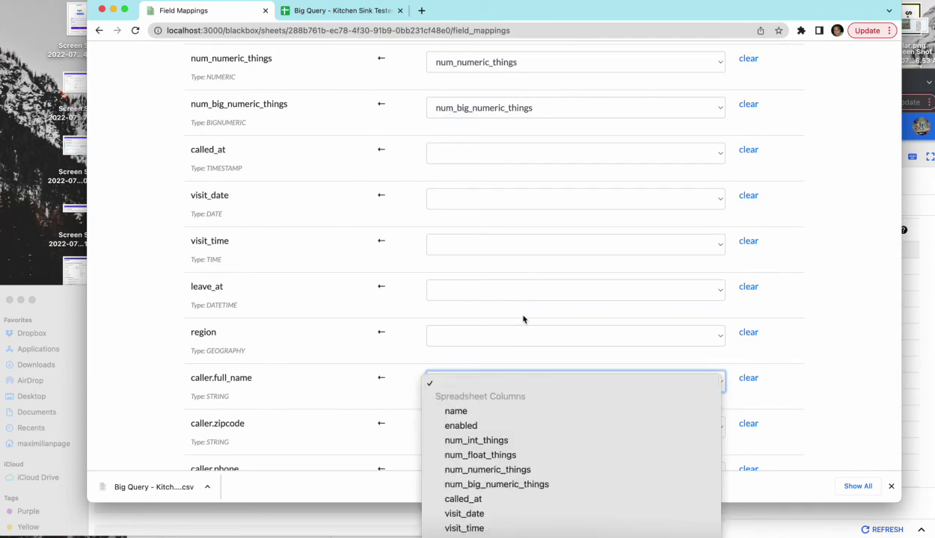
{"action": "left_click", "coordinate": [897, 255]}
{"action": "left_click", "coordinate": [903, 276]}
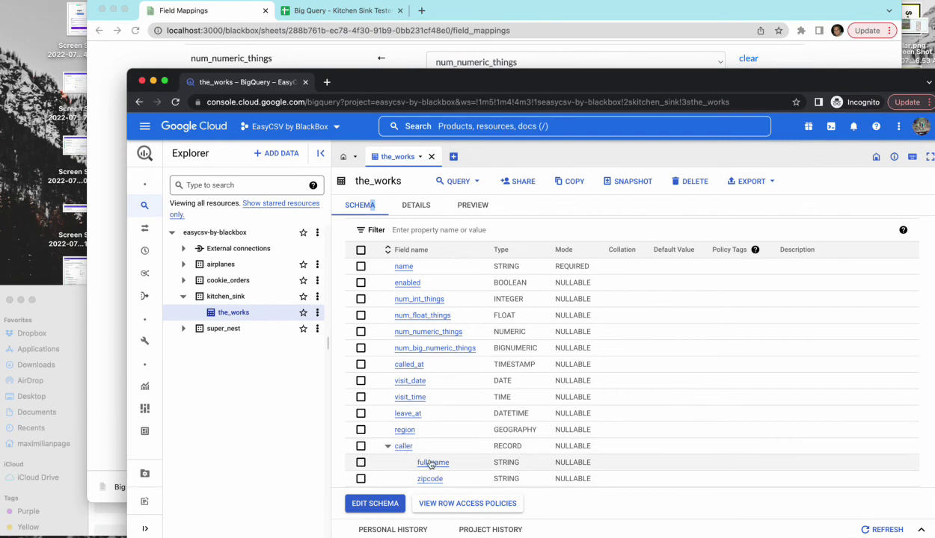
{"action": "left_click", "coordinate": [193, 10]}
{"action": "scroll", "coordinate": [283, 383], "scroll_direction": "down", "scroll_amount": 3}
Map caller.full_name, caller.zipcode and caller.phone to their matching spreadsheet columns.
{"action": "left_click_drag", "start_coordinate": [201, 279], "coordinate": [242, 287]}
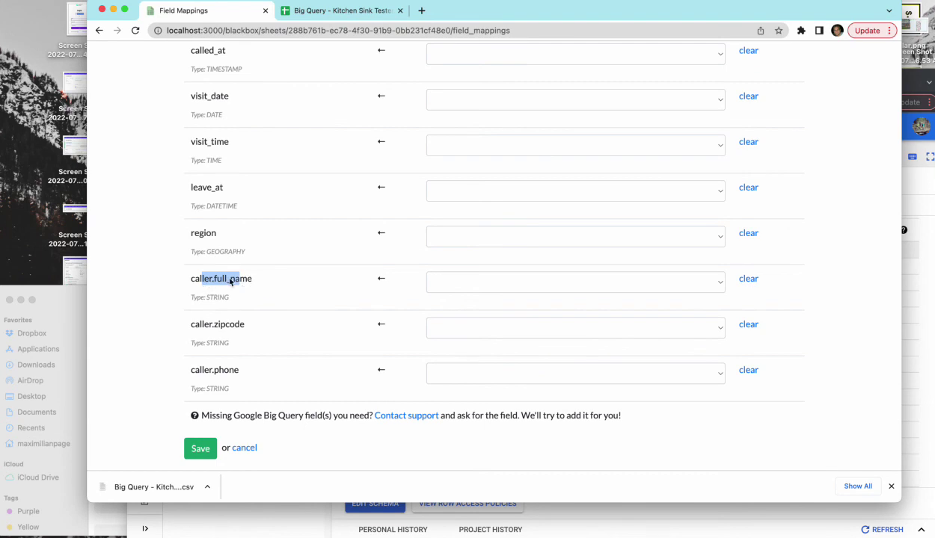
{"action": "left_click", "coordinate": [231, 282]}
{"action": "left_click", "coordinate": [431, 282]}
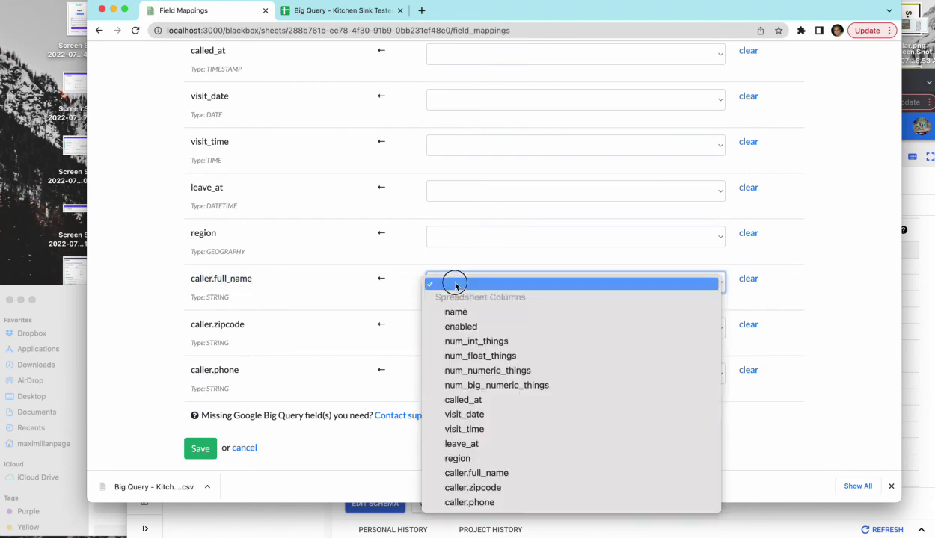
{"action": "left_click", "coordinate": [487, 473]}
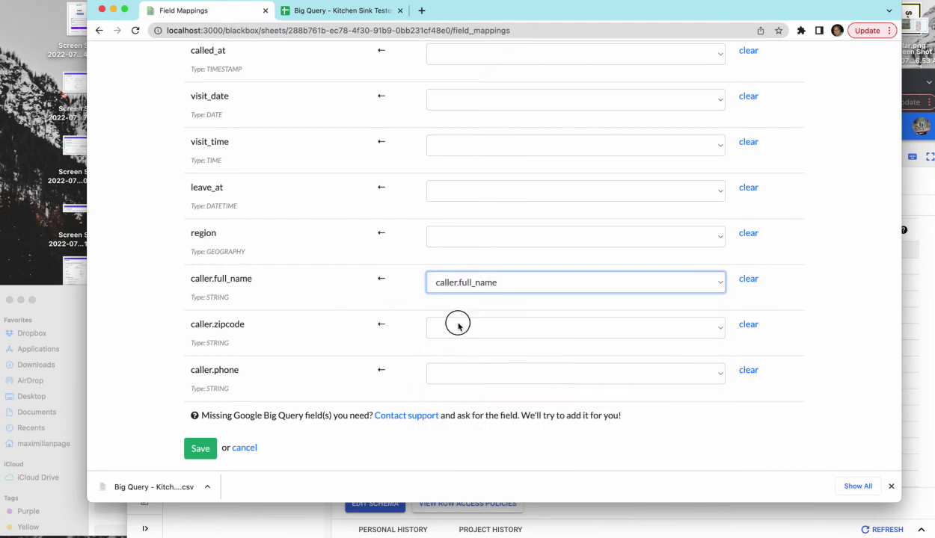
{"action": "left_click", "coordinate": [457, 324]}
{"action": "left_click", "coordinate": [497, 533]}
{"action": "left_click", "coordinate": [480, 376]}
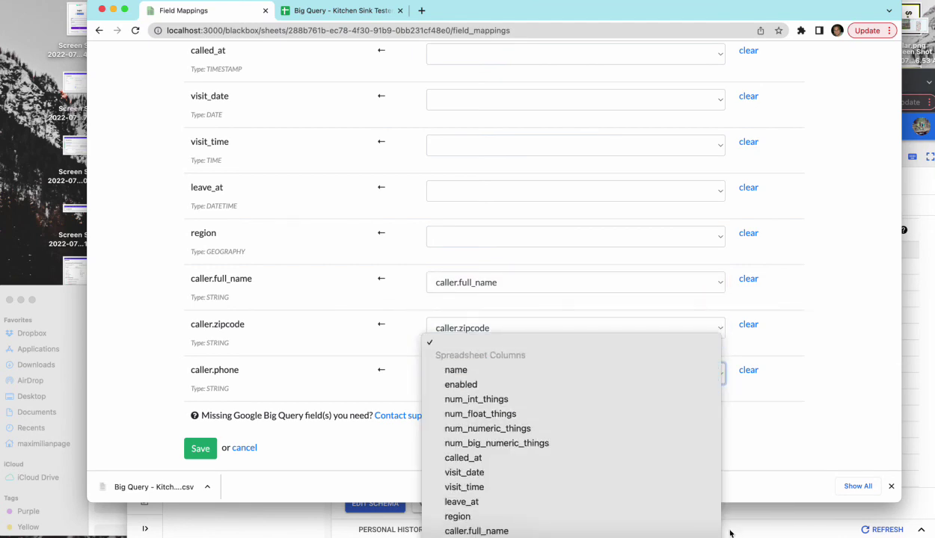
{"action": "left_click", "coordinate": [476, 537]}
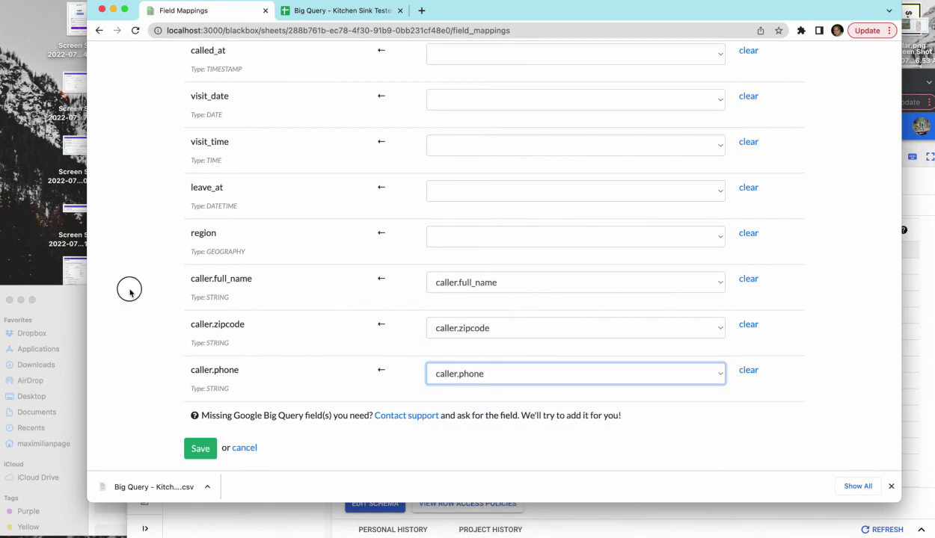
{"action": "scroll", "coordinate": [130, 293], "scroll_direction": "up", "scroll_amount": 4}
{"action": "scroll", "coordinate": [129, 293], "scroll_direction": "up", "scroll_amount": 2}
Map called_at, visit_date and visit_time to their matching columns, correcting the visit_date pick.
{"action": "left_click", "coordinate": [503, 291]}
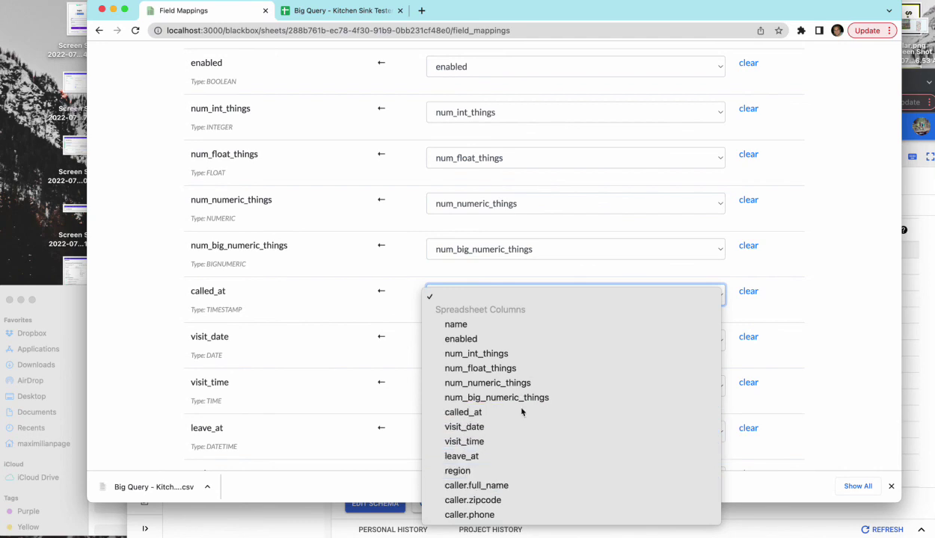
{"action": "left_click", "coordinate": [522, 412]}
{"action": "left_click", "coordinate": [462, 340]}
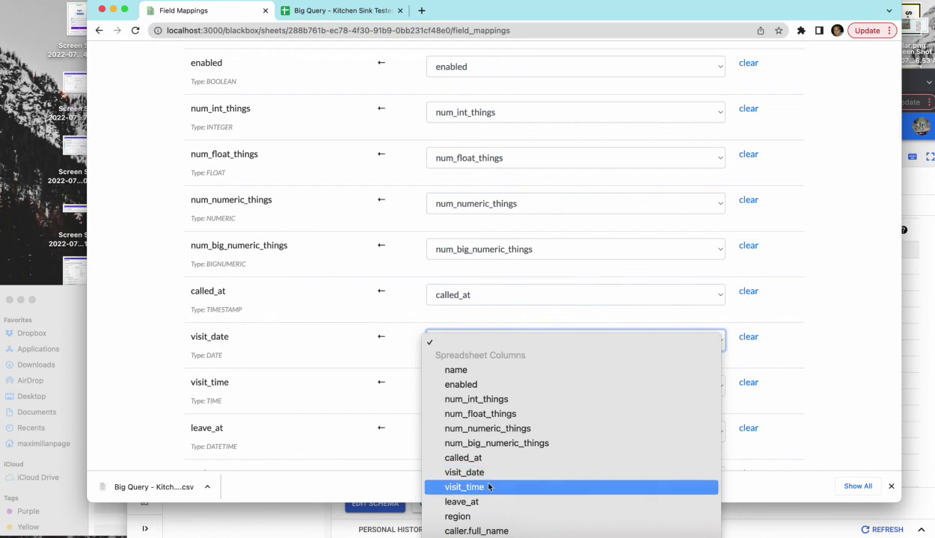
{"action": "left_click", "coordinate": [483, 486]}
{"action": "left_click", "coordinate": [486, 344]}
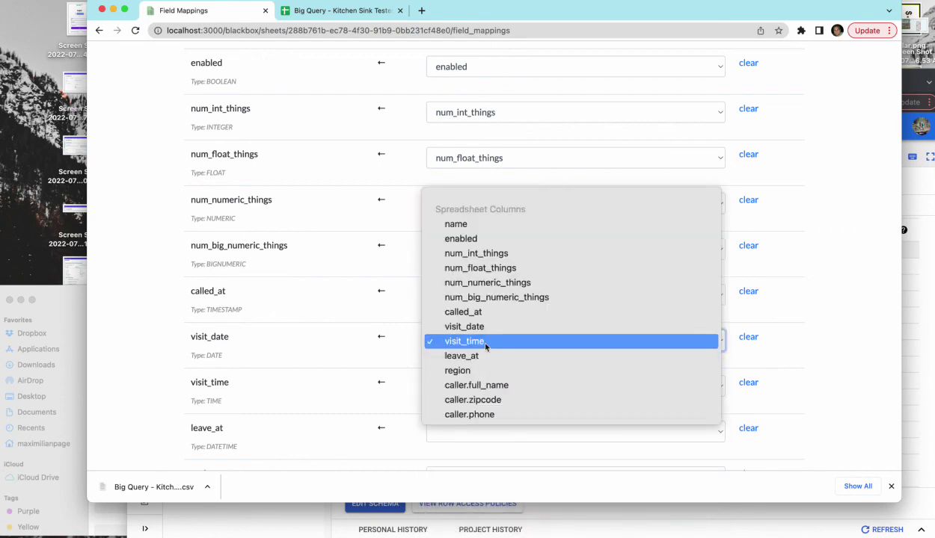
{"action": "left_click", "coordinate": [478, 327]}
{"action": "left_click", "coordinate": [465, 391]}
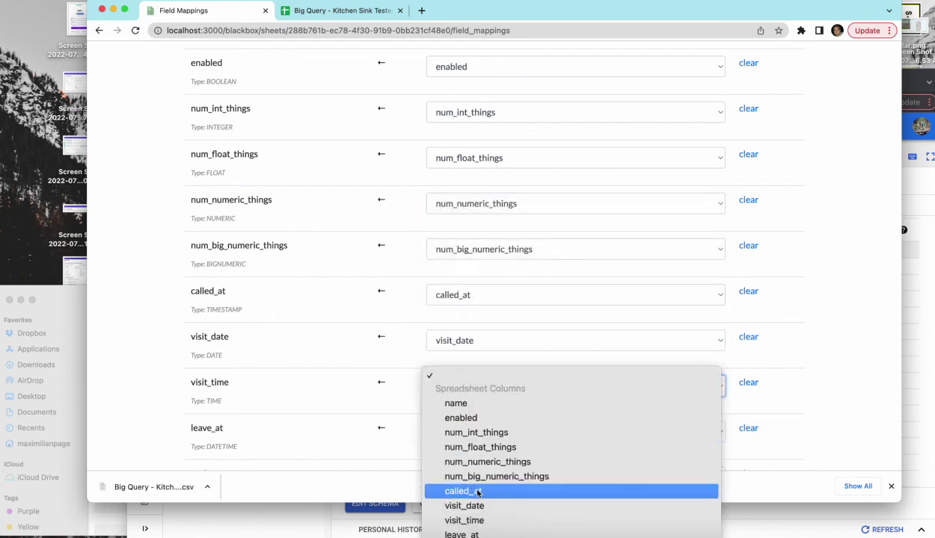
{"action": "left_click", "coordinate": [486, 489]}
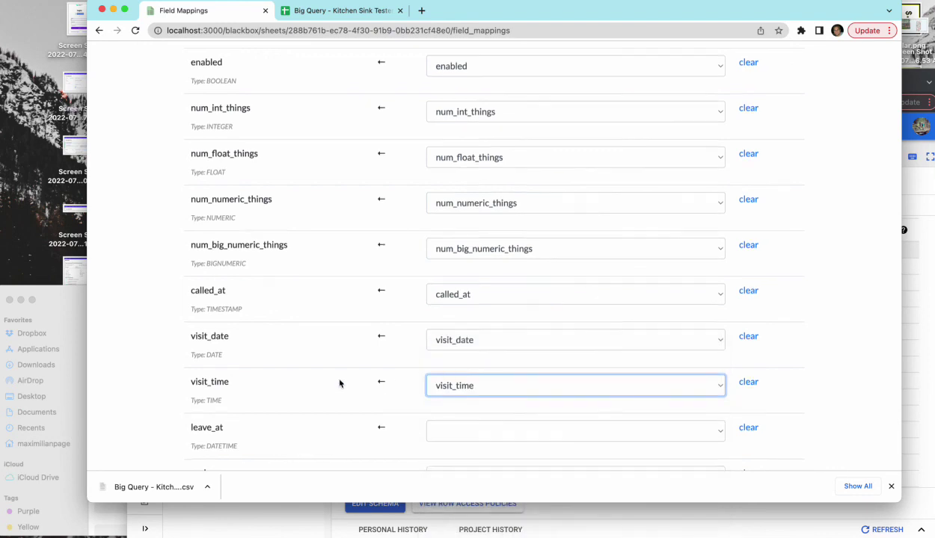
Map leave_at and region to their matching columns and save all 14 field mappings.
{"action": "scroll", "coordinate": [397, 374], "scroll_direction": "down", "scroll_amount": 3}
{"action": "left_click", "coordinate": [455, 265]}
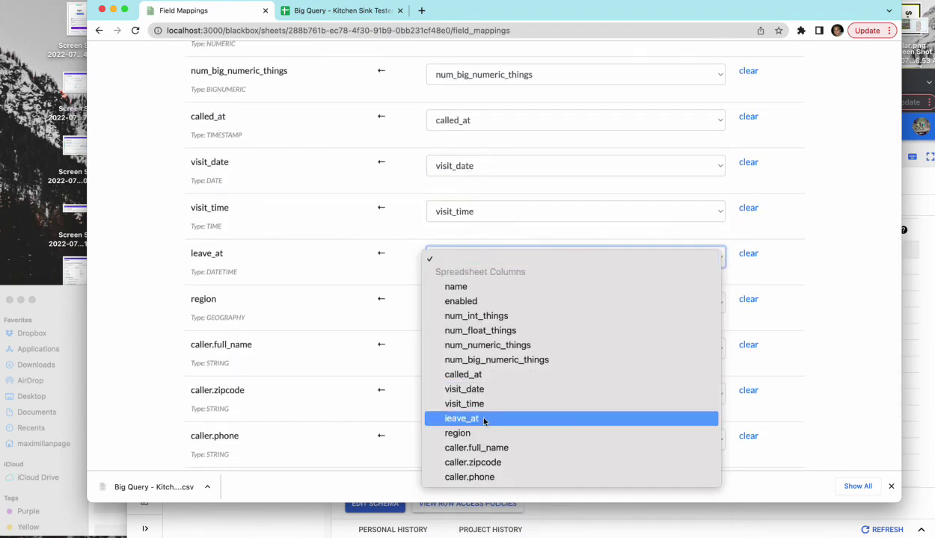
{"action": "left_click", "coordinate": [481, 416]}
{"action": "left_click", "coordinate": [453, 301]}
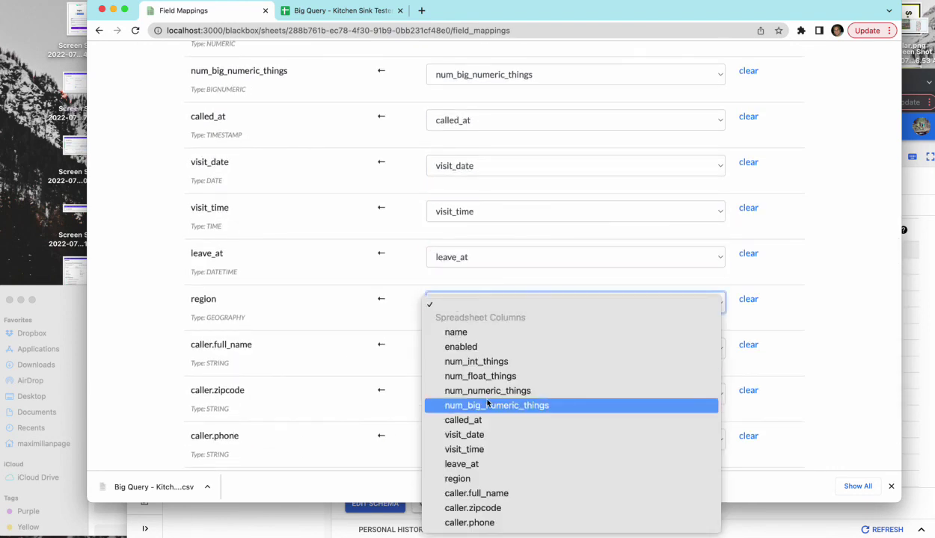
{"action": "left_click", "coordinate": [463, 479]}
{"action": "scroll", "coordinate": [150, 370], "scroll_direction": "down", "scroll_amount": 3}
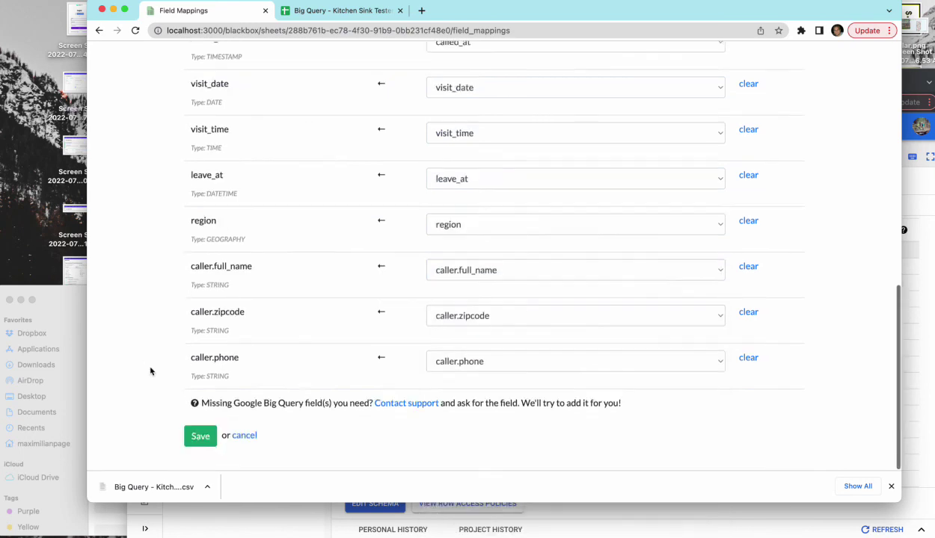
{"action": "left_click", "coordinate": [186, 452]}
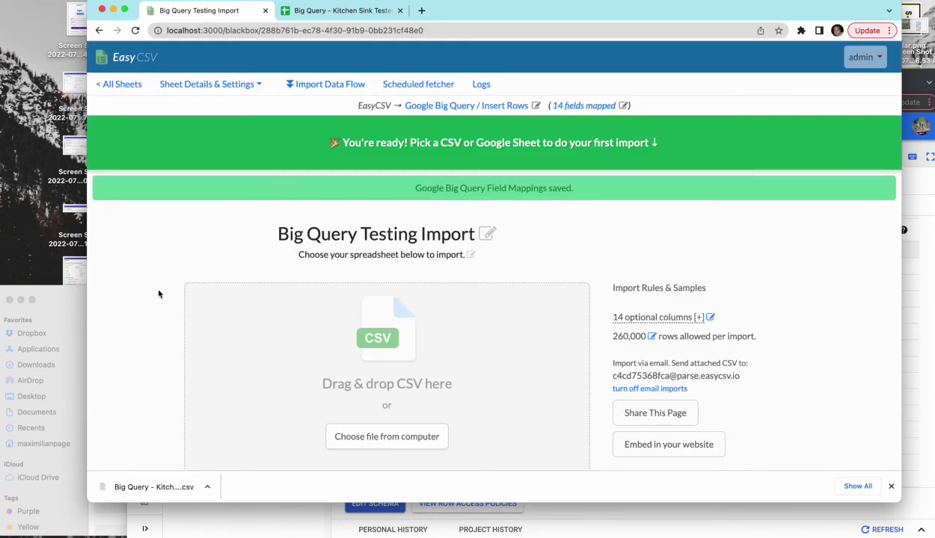
{"action": "scroll", "coordinate": [158, 293], "scroll_direction": "down", "scroll_amount": 2}
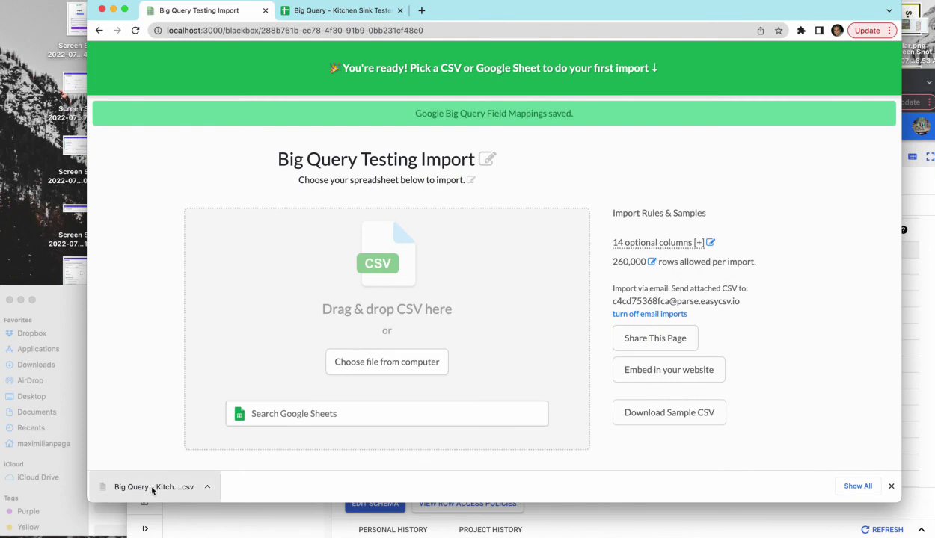
{"action": "scroll", "coordinate": [170, 283], "scroll_direction": "up", "scroll_amount": 2}
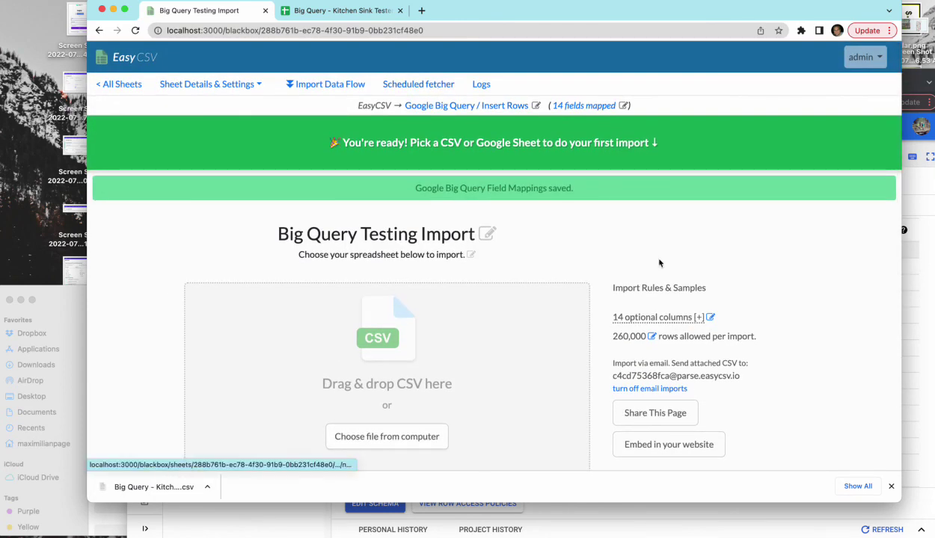
{"action": "left_click_drag", "start_coordinate": [740, 376], "coordinate": [617, 376]}
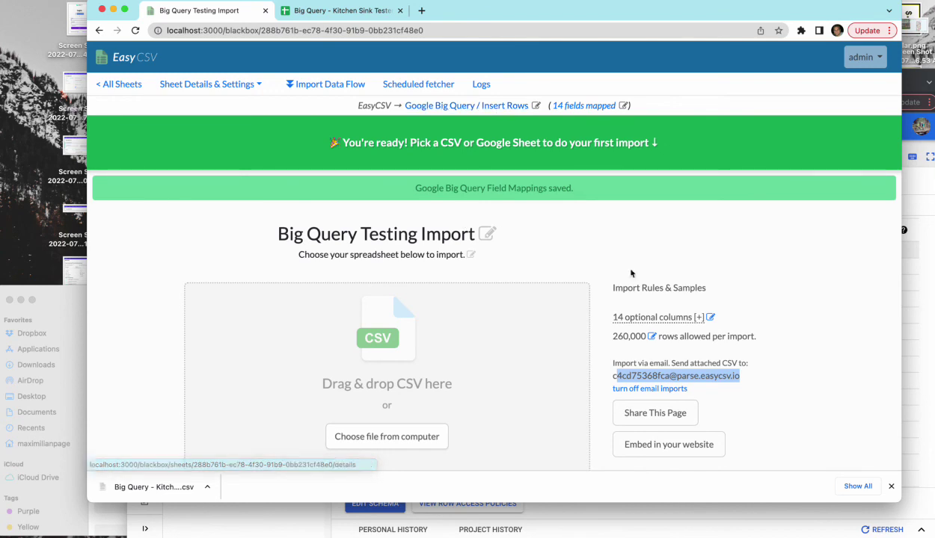
{"action": "left_click", "coordinate": [685, 281]}
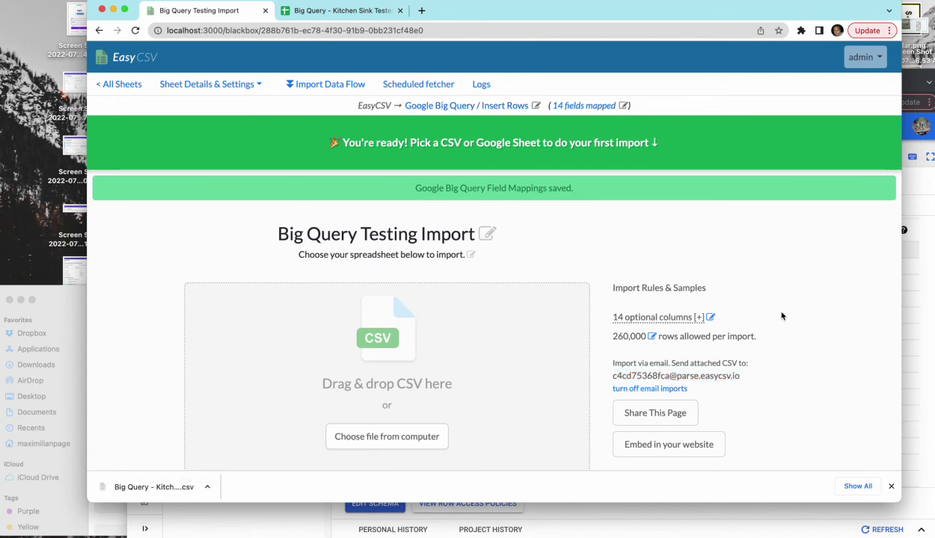